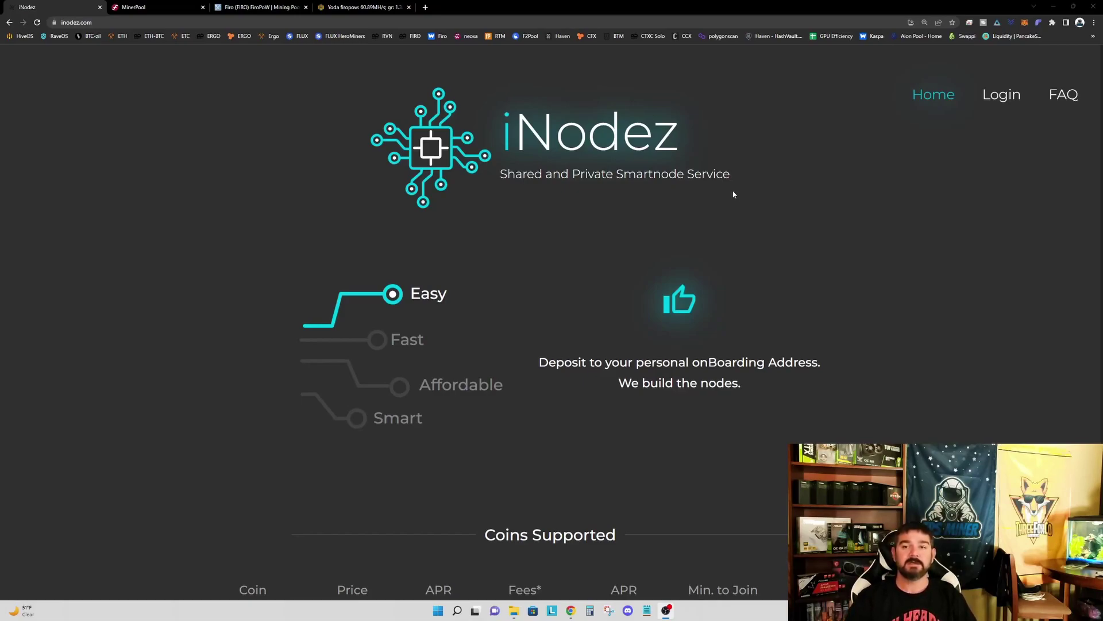
- Scroll through the current page's content
{"action": "scroll", "coordinate": [73, 315], "scroll_direction": "down", "scroll_amount": 5}
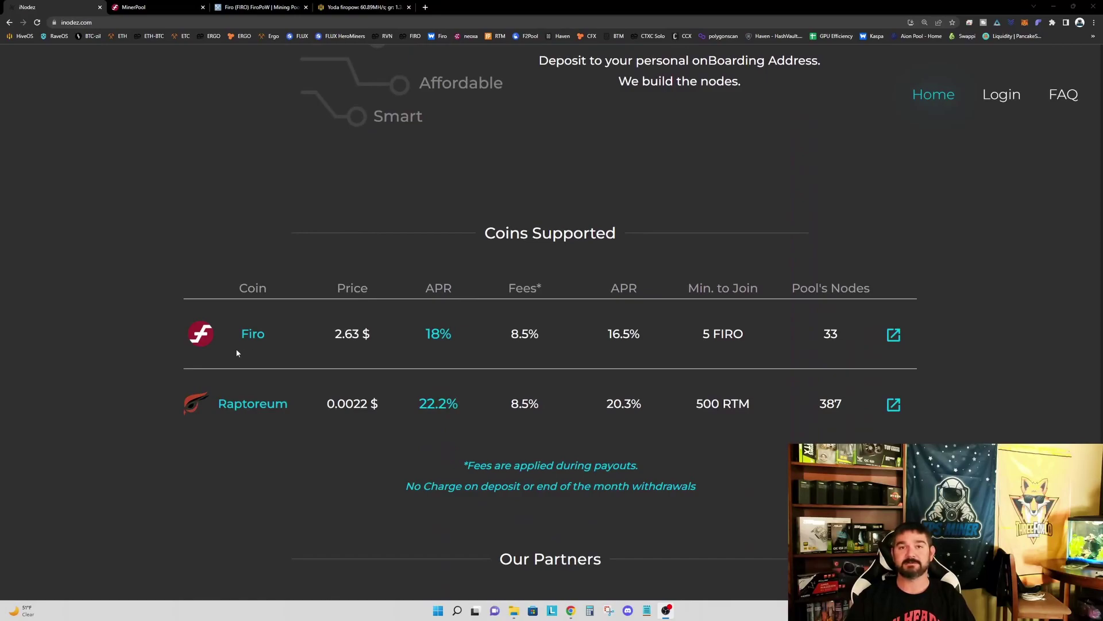
{"action": "scroll", "coordinate": [246, 356], "scroll_direction": "down", "scroll_amount": 2}
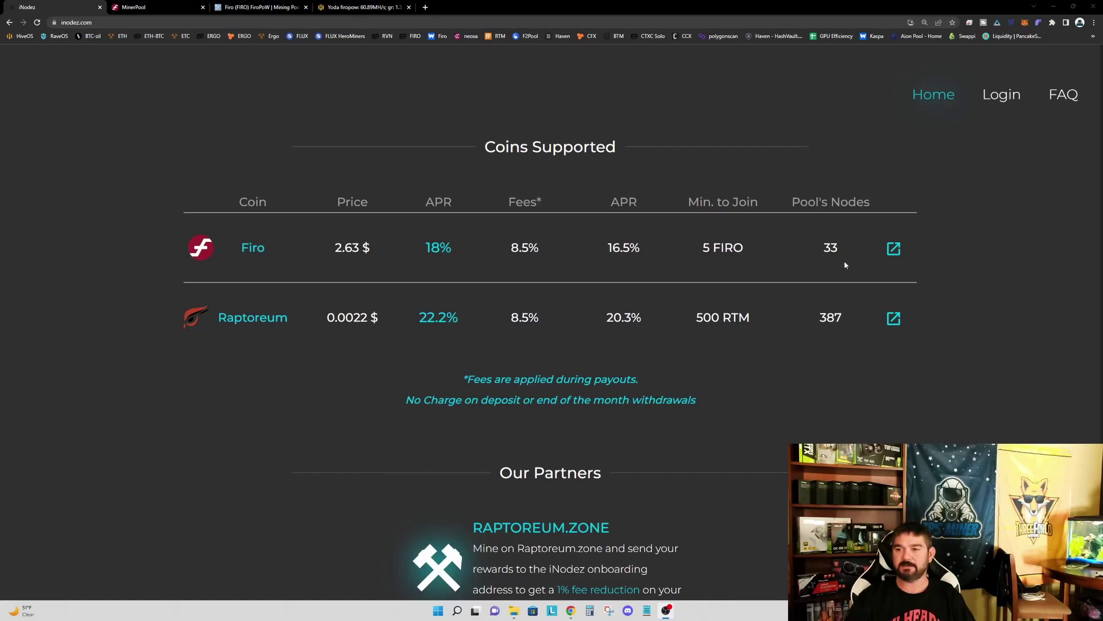
{"action": "scroll", "coordinate": [974, 318], "scroll_direction": "down", "scroll_amount": 5}
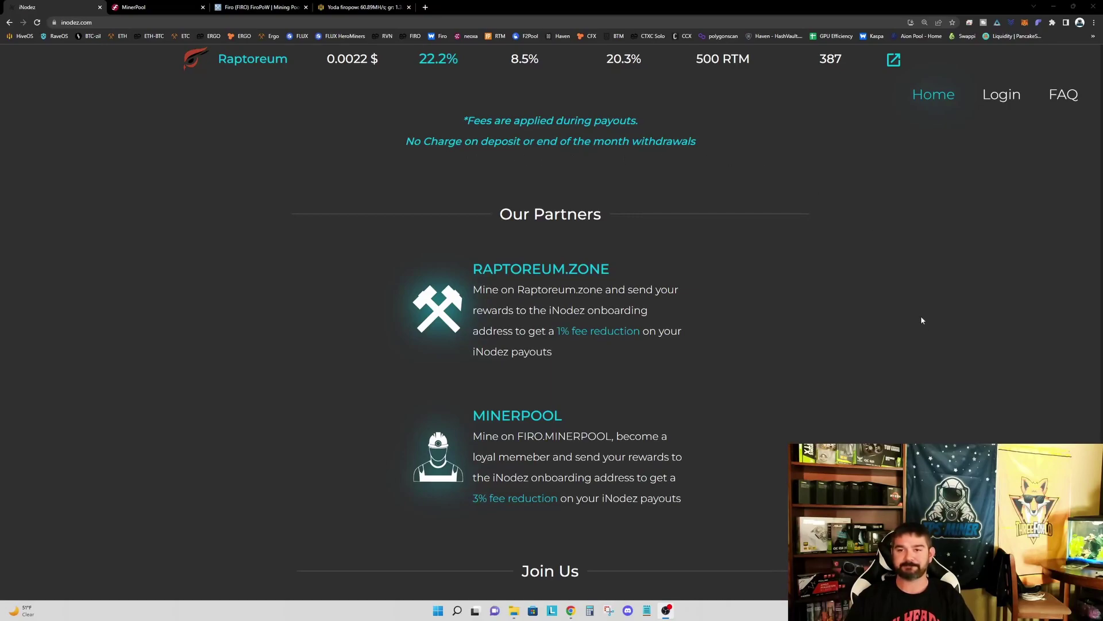
{"action": "scroll", "coordinate": [899, 348], "scroll_direction": "down", "scroll_amount": 3}
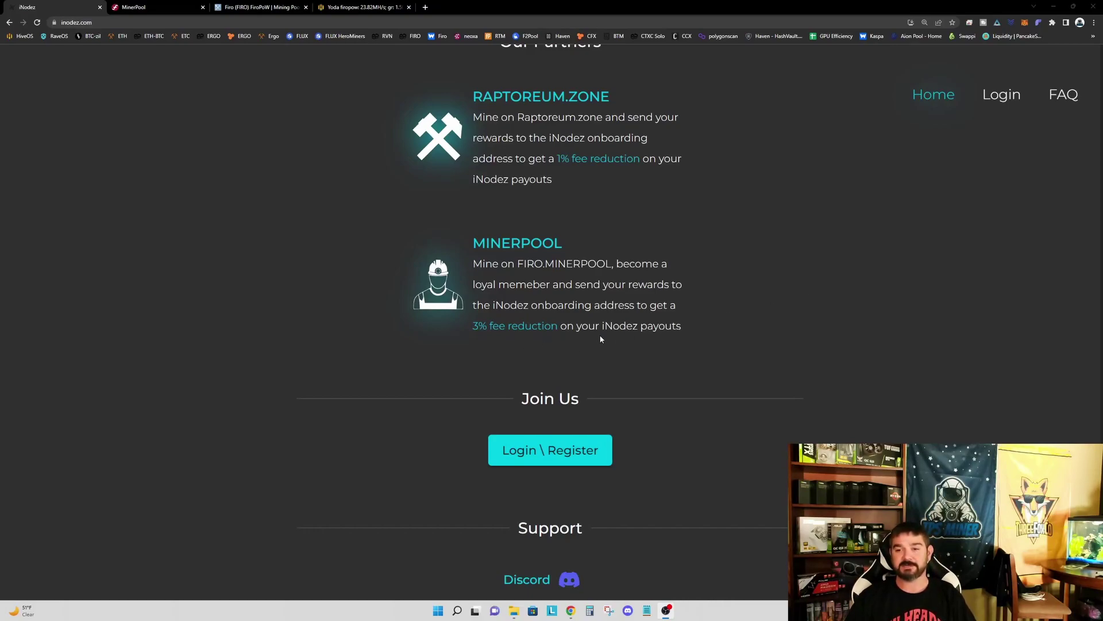
{"action": "scroll", "coordinate": [757, 275], "scroll_direction": "up", "scroll_amount": 6}
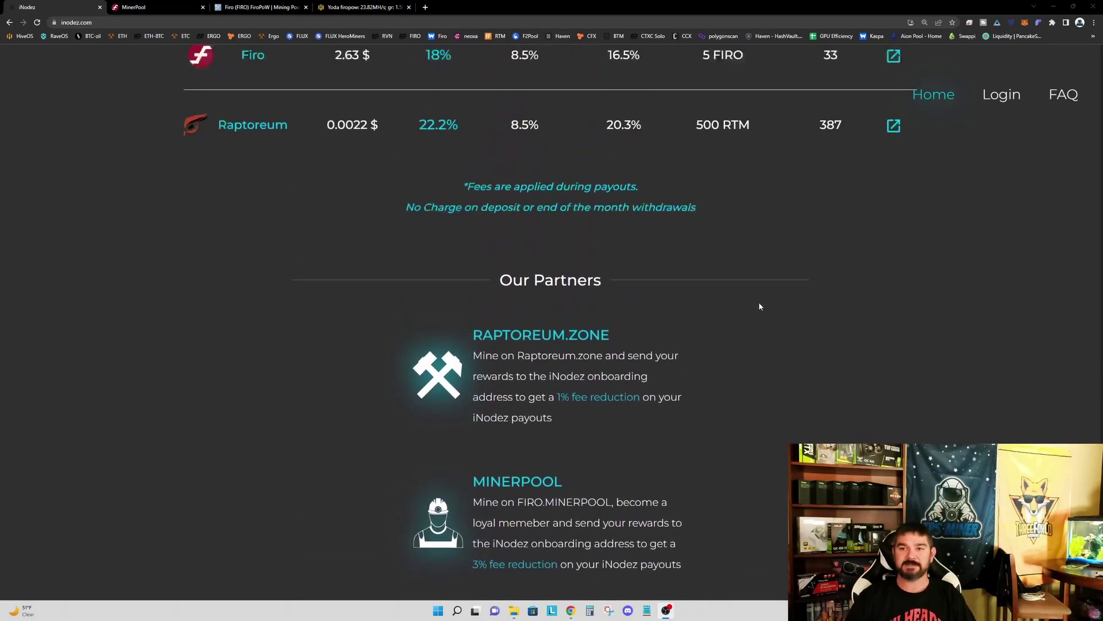
{"action": "scroll", "coordinate": [776, 339], "scroll_direction": "down", "scroll_amount": 4}
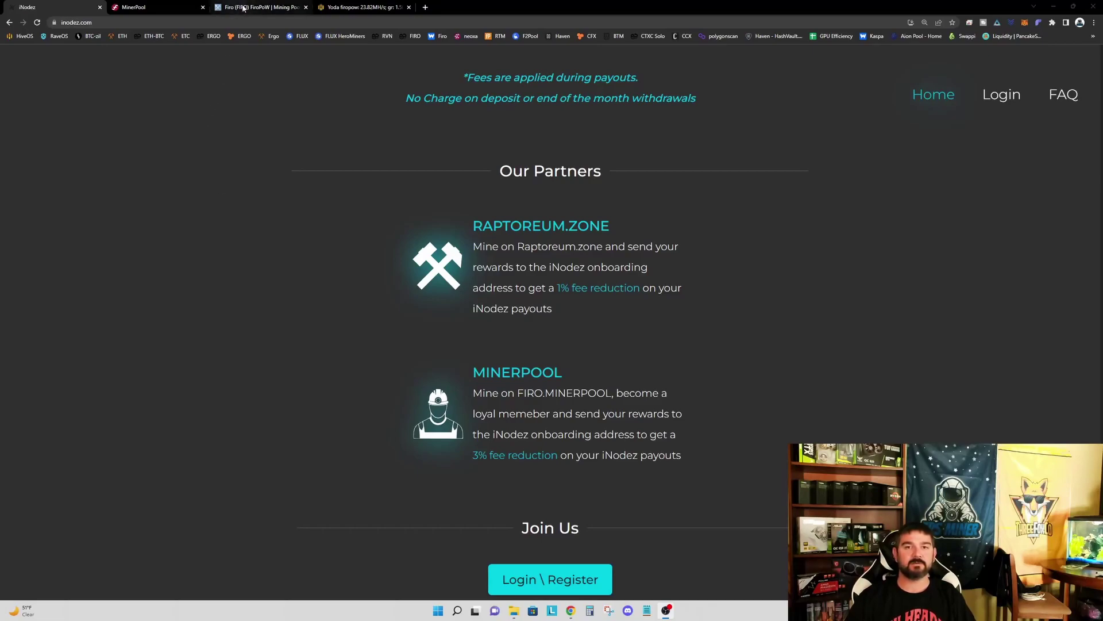
- Review the Firo worker's hashrate, balance and loyalty cards in MinerPool, then open the Firo pool rankings
{"action": "left_click", "coordinate": [159, 11]}
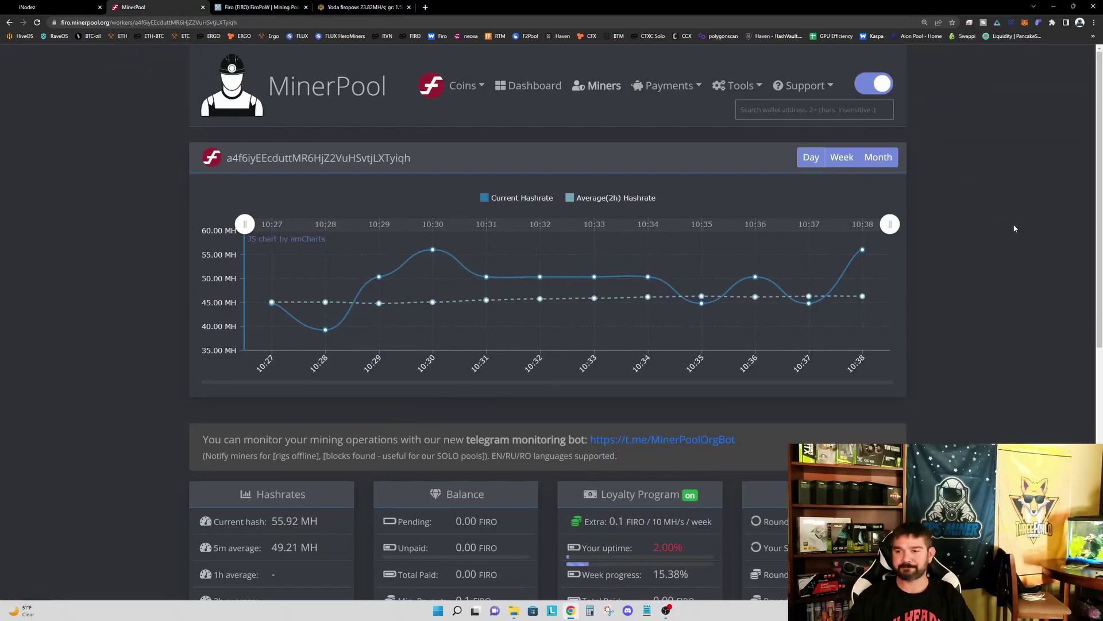
{"action": "scroll", "coordinate": [1015, 228], "scroll_direction": "down", "scroll_amount": 1}
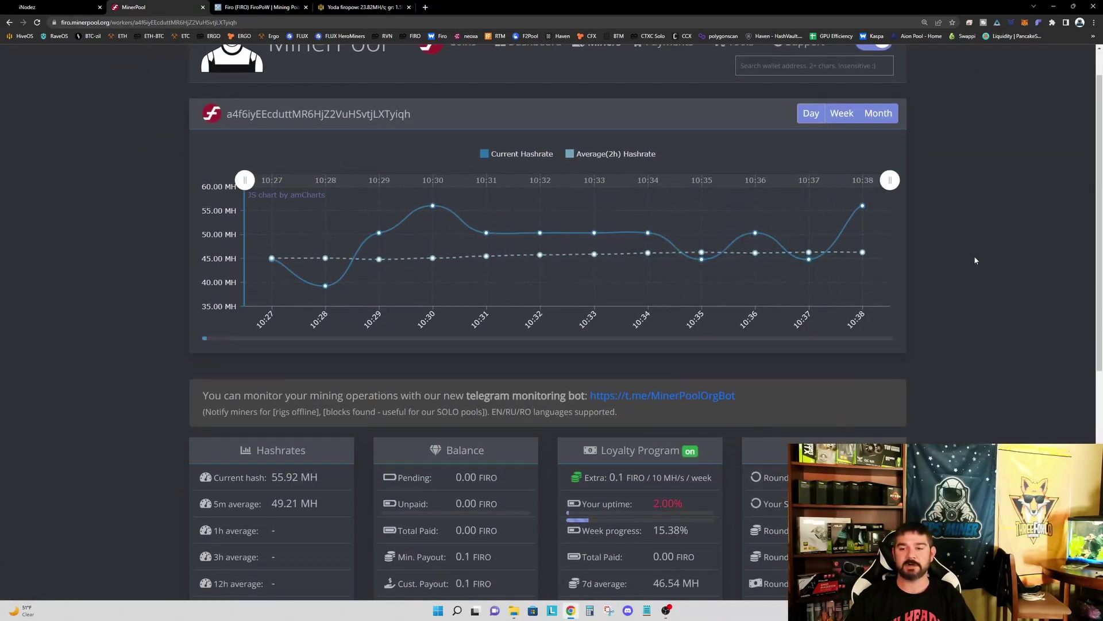
{"action": "scroll", "coordinate": [974, 261], "scroll_direction": "down", "scroll_amount": 5}
{"action": "mouse_move", "coordinate": [679, 151]}
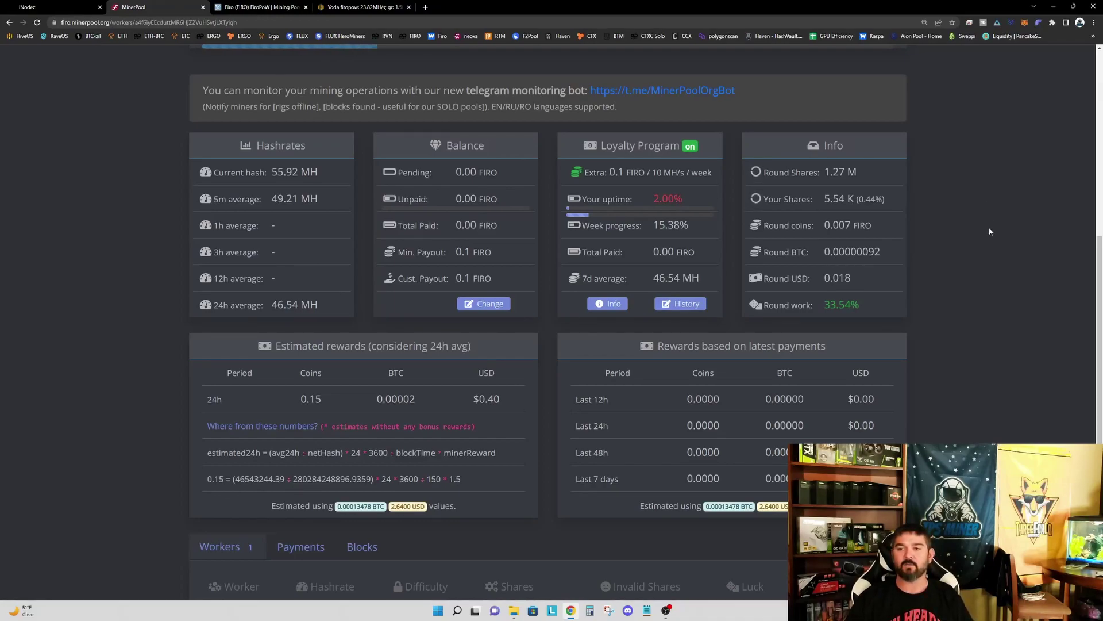
{"action": "mouse_move", "coordinate": [690, 206]}
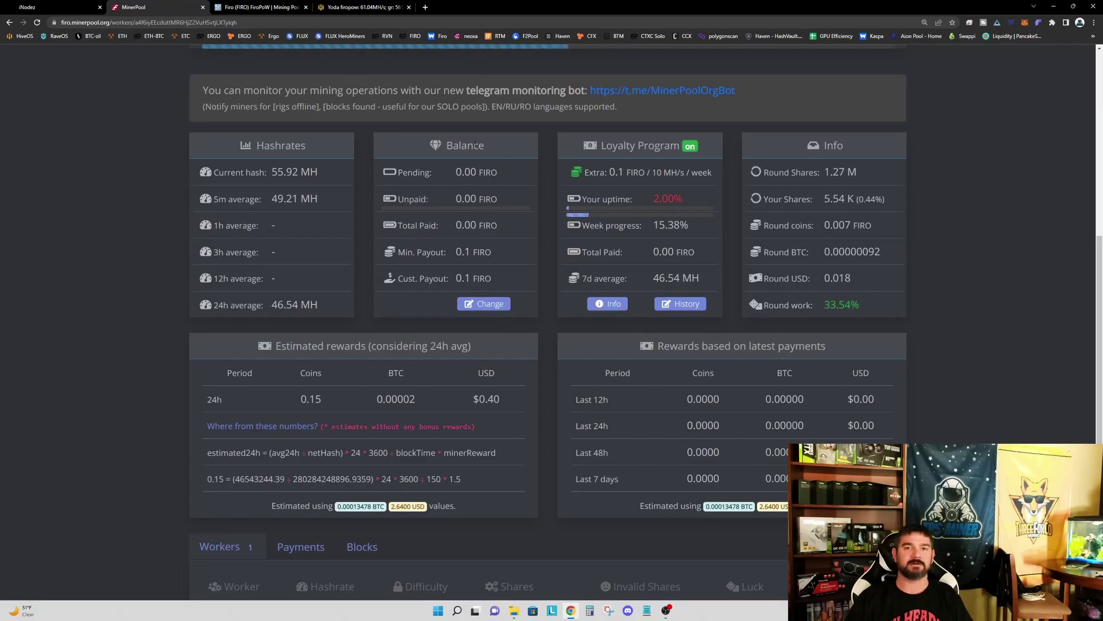
{"action": "left_click", "coordinate": [253, 8]}
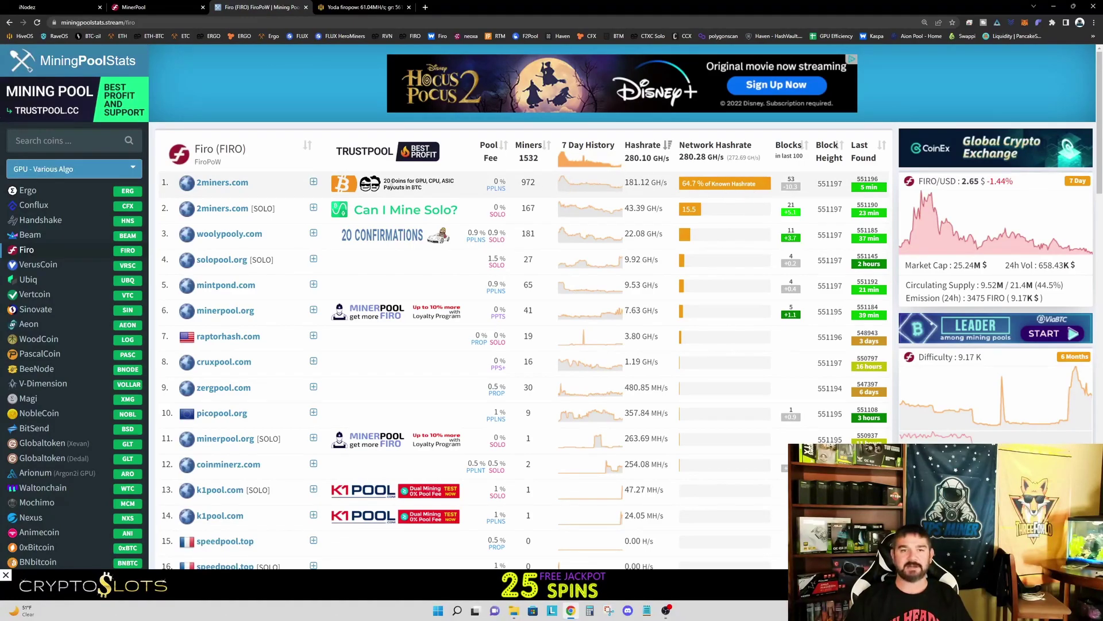
{"action": "mouse_move", "coordinate": [241, 191]}
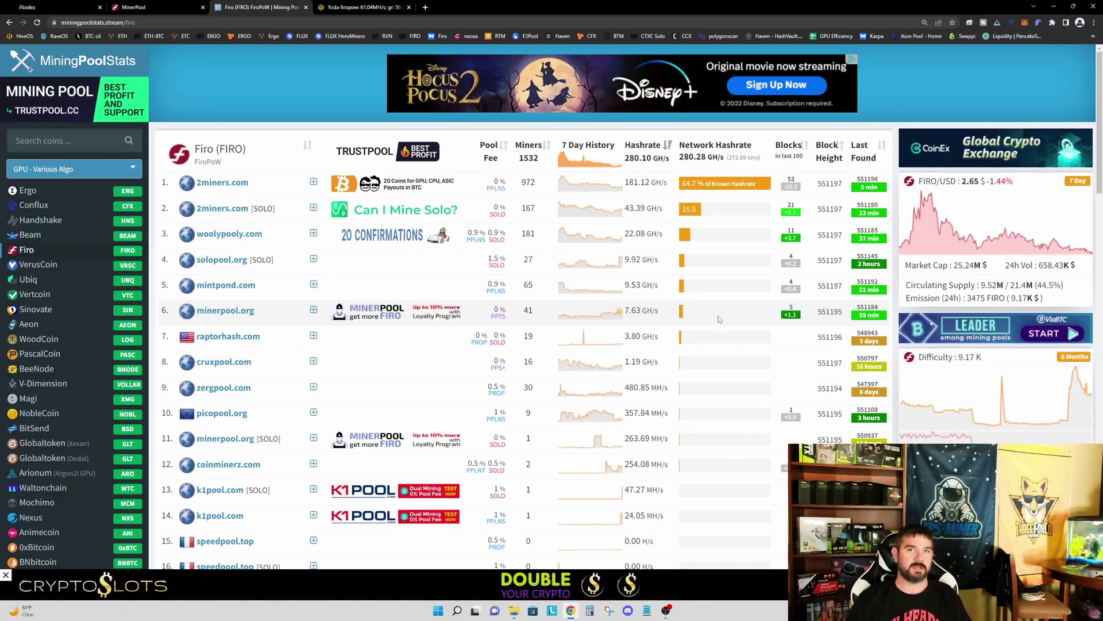
- Return to the iNodez homepage and show the Affordable feature's fee details
{"action": "left_click", "coordinate": [45, 4]}
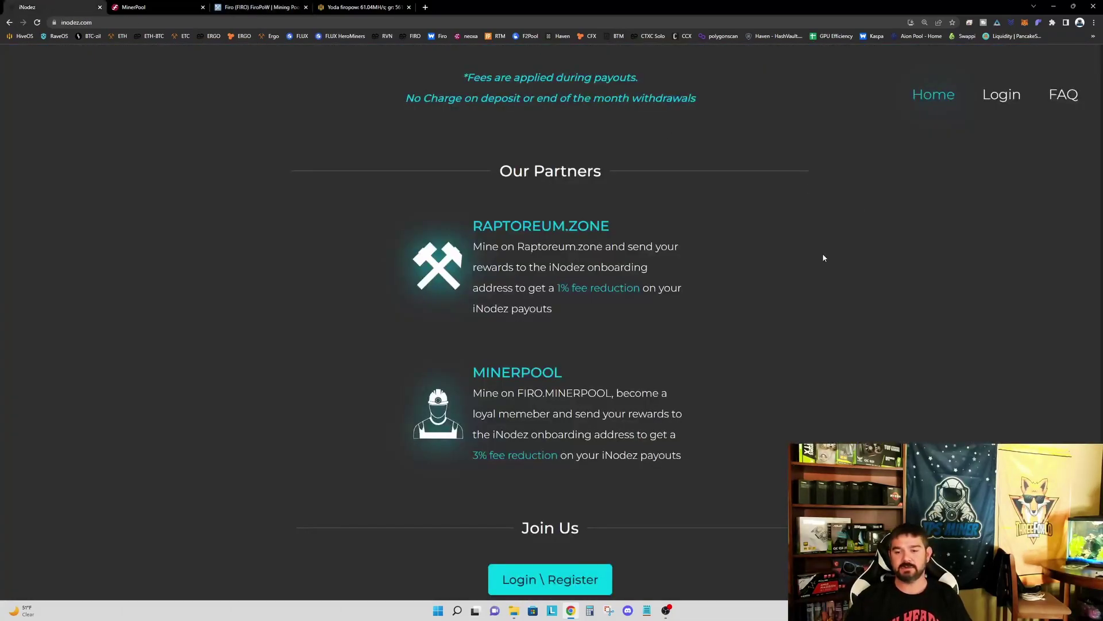
{"action": "scroll", "coordinate": [827, 256], "scroll_direction": "up", "scroll_amount": 1}
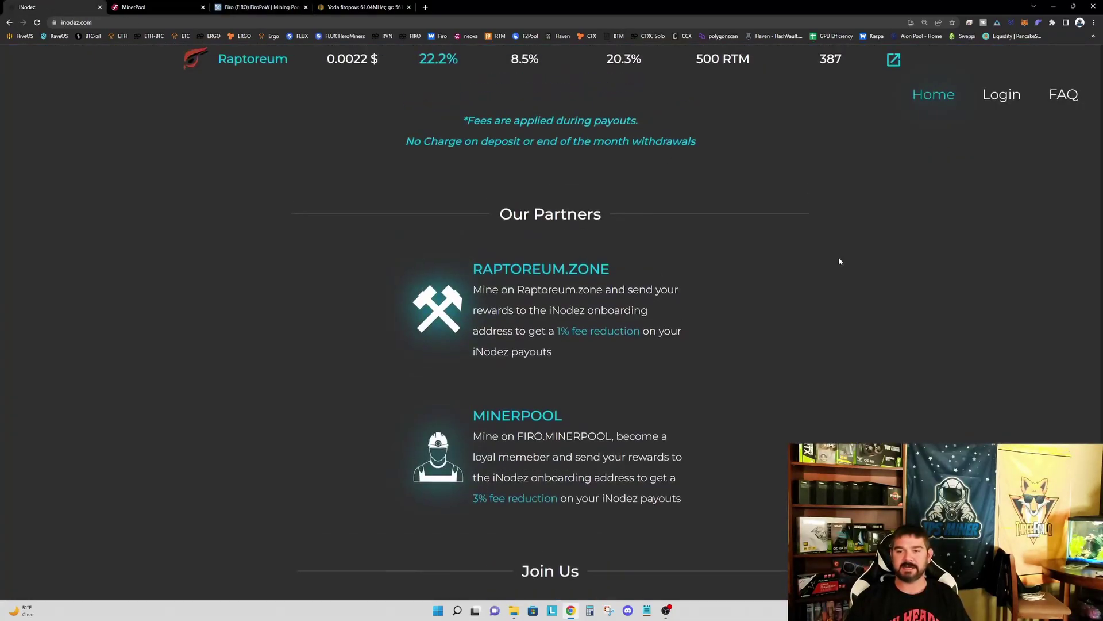
{"action": "scroll", "coordinate": [839, 257], "scroll_direction": "up", "scroll_amount": 10}
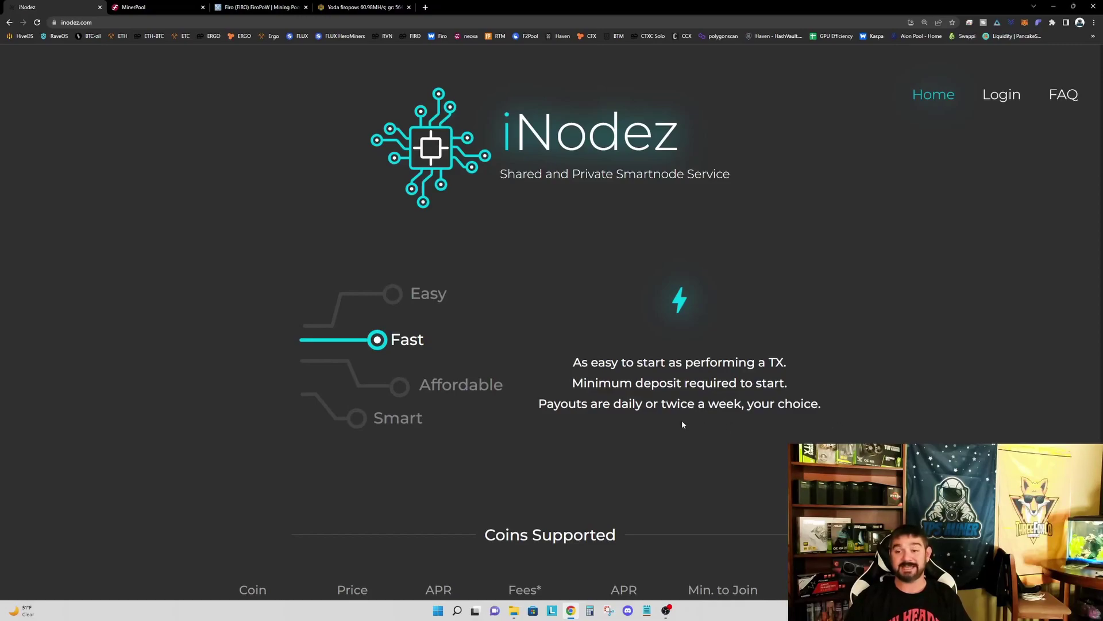
{"action": "scroll", "coordinate": [799, 424], "scroll_direction": "down", "scroll_amount": 1}
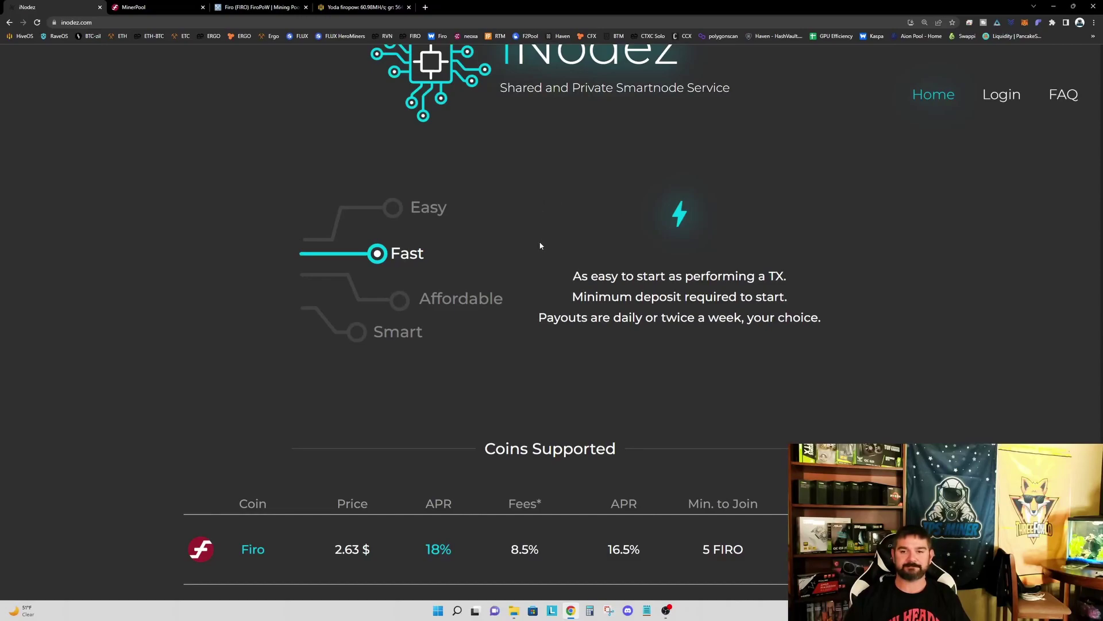
{"action": "scroll", "coordinate": [544, 250], "scroll_direction": "down", "scroll_amount": 2}
{"action": "left_click", "coordinate": [463, 215]}
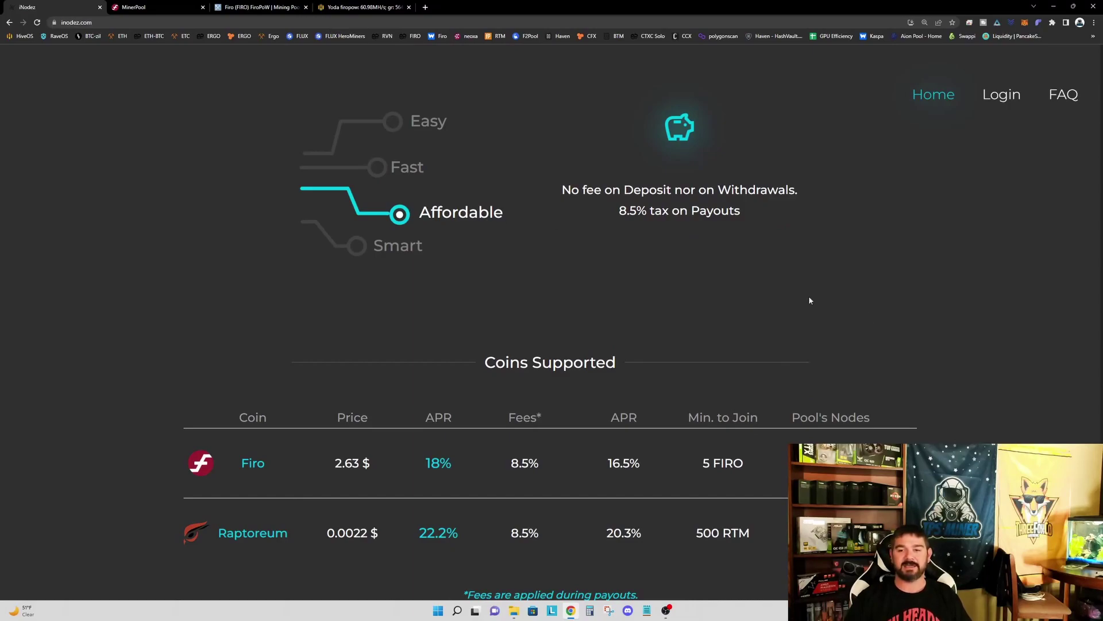
- Show the Smart feature: rewards compound every 2 hours, mining can go to the onBoarding address
{"action": "scroll", "coordinate": [943, 337], "scroll_direction": "down", "scroll_amount": 6}
{"action": "scroll", "coordinate": [946, 339], "scroll_direction": "down", "scroll_amount": 3}
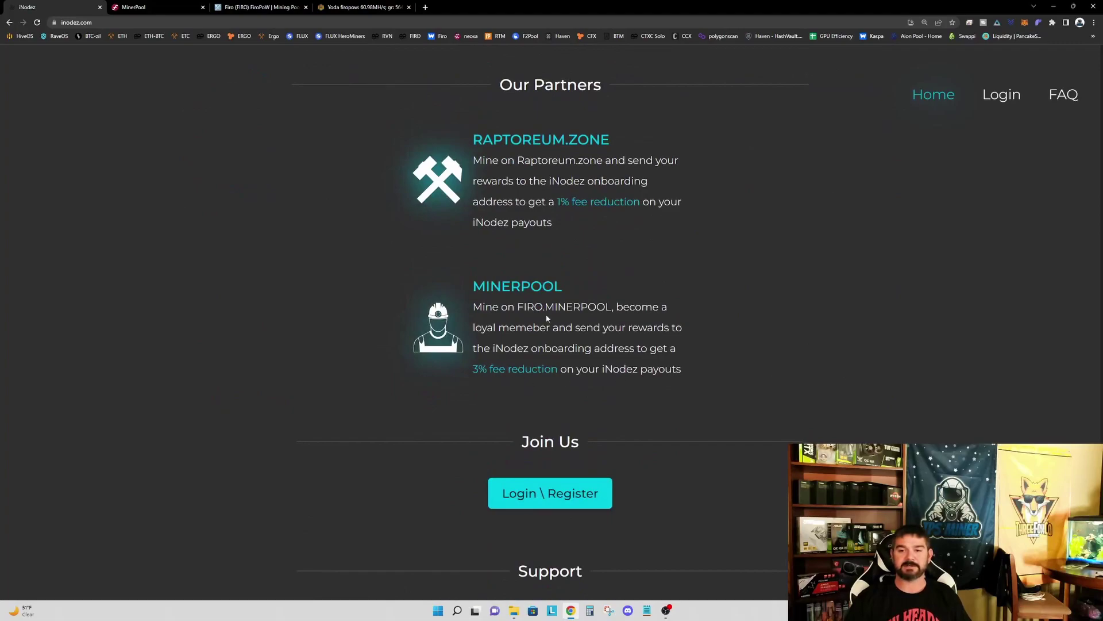
{"action": "scroll", "coordinate": [944, 315], "scroll_direction": "up", "scroll_amount": 11}
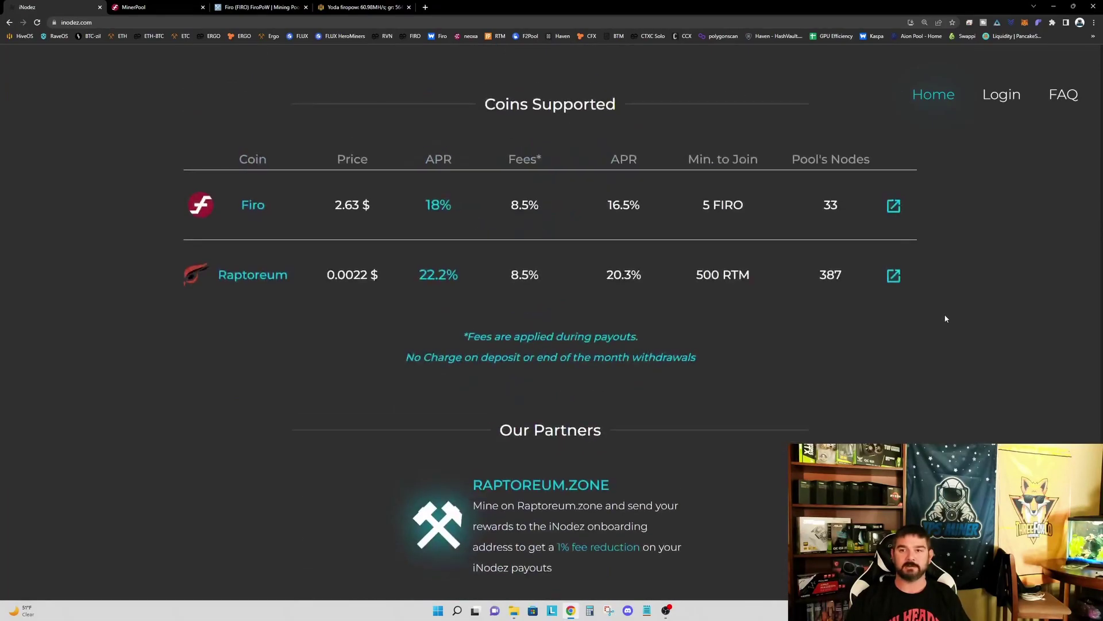
{"action": "left_click", "coordinate": [395, 330]}
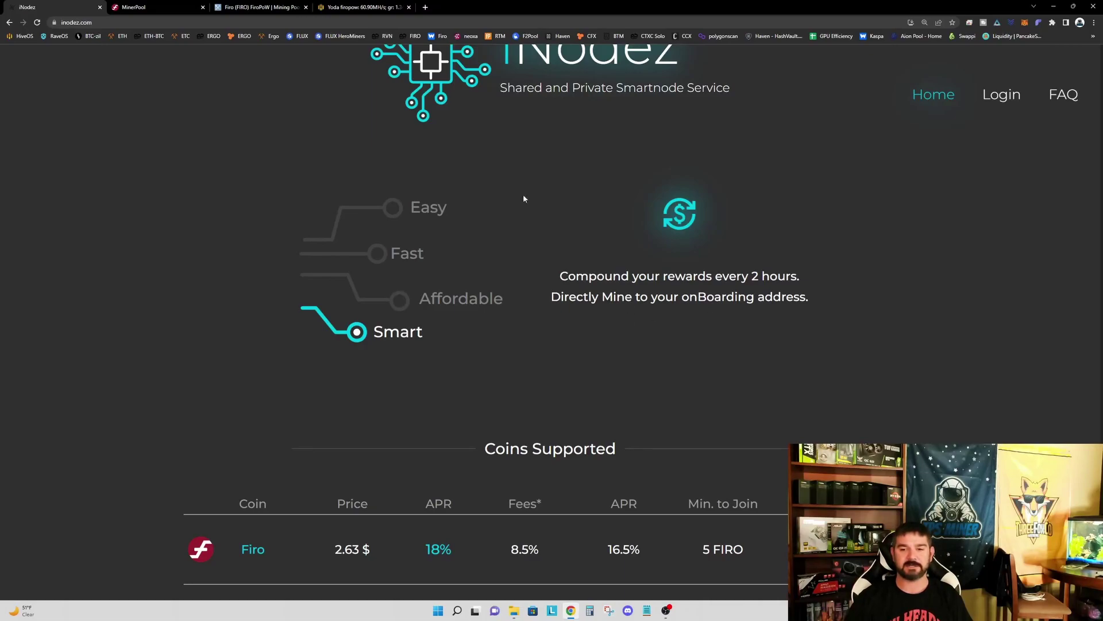
- Pick FIRO in the top-right coin selector and open the side navigation menu
{"action": "scroll", "coordinate": [523, 208], "scroll_direction": "up", "scroll_amount": 2}
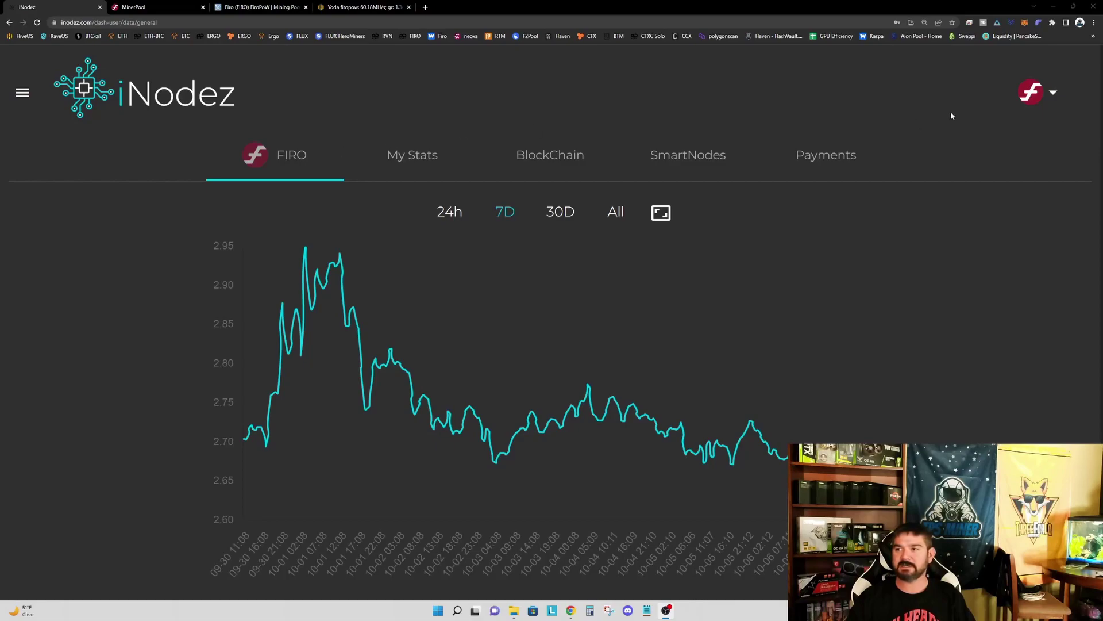
{"action": "left_click", "coordinate": [1050, 94]}
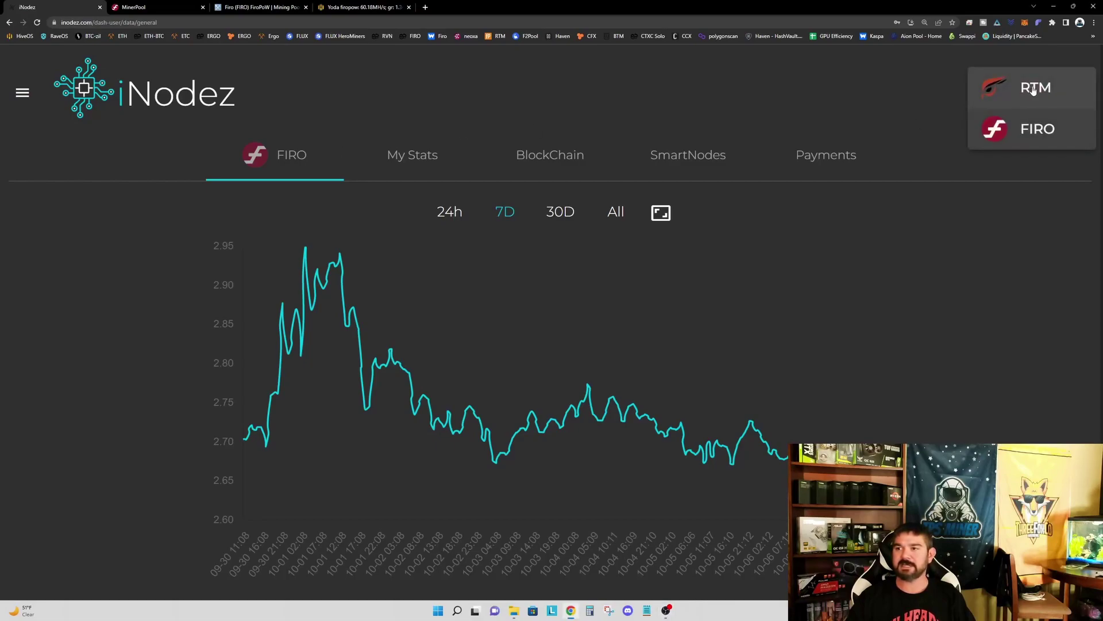
{"action": "left_click", "coordinate": [1040, 132]}
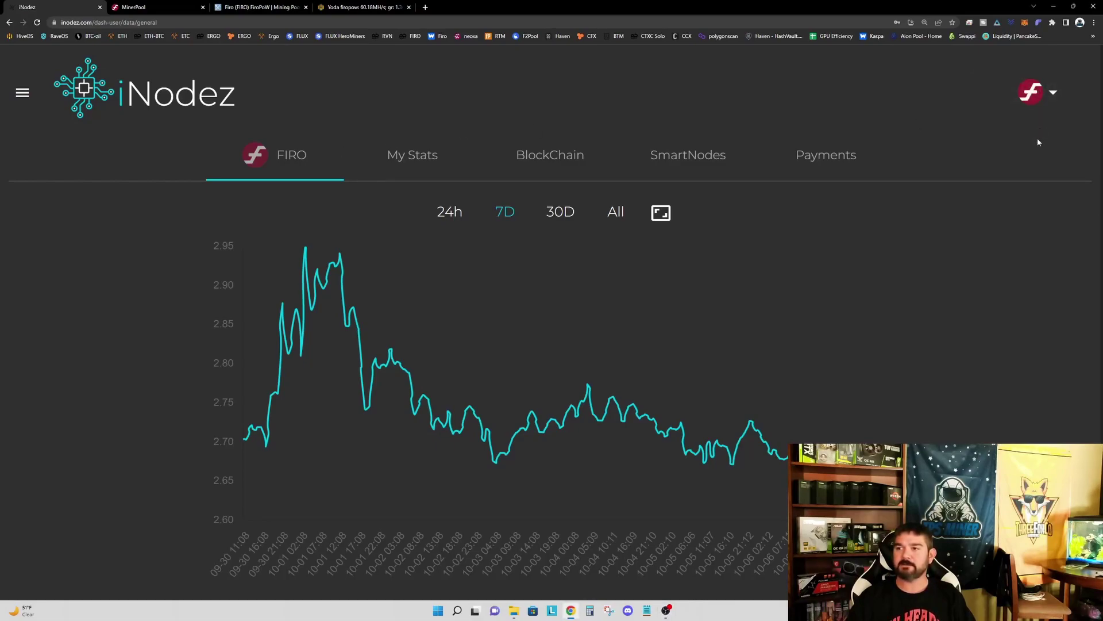
{"action": "left_click", "coordinate": [22, 93]}
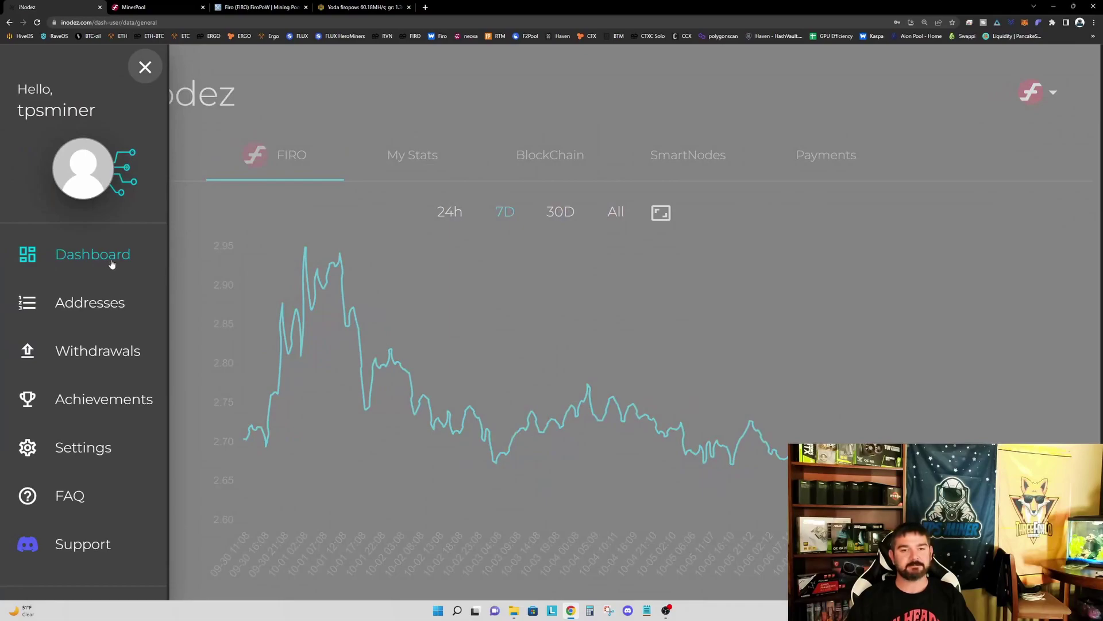
- Open Manage Addresses, unlock via email, and check the onBoarding address balance of 6 FIRO
{"action": "left_click", "coordinate": [82, 309]}
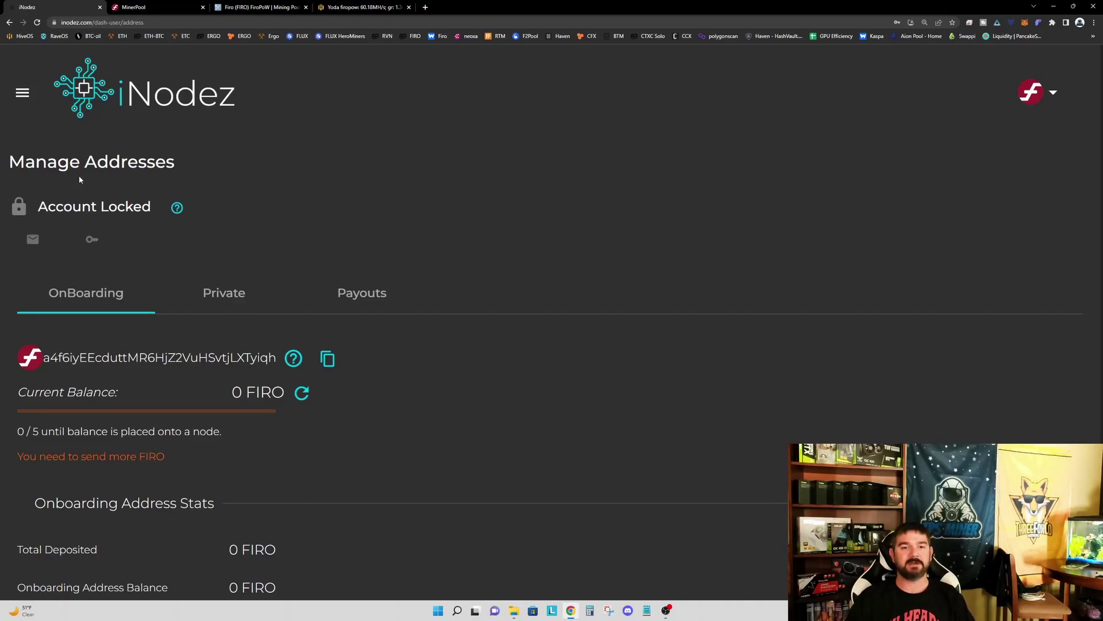
{"action": "left_click", "coordinate": [32, 239]}
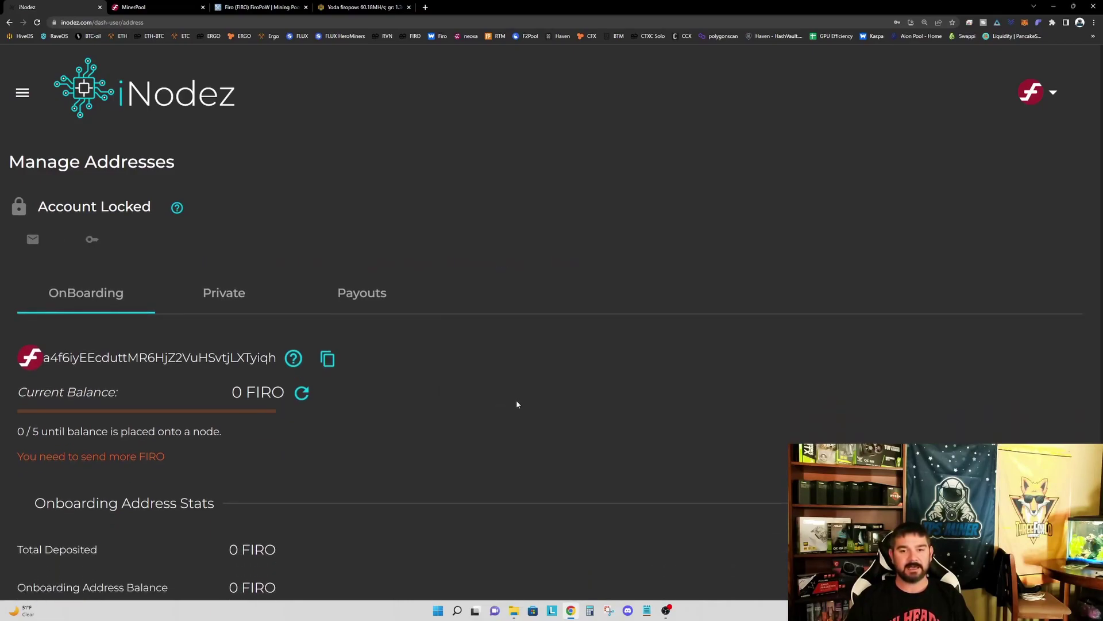
{"action": "scroll", "coordinate": [515, 402], "scroll_direction": "down", "scroll_amount": 1}
{"action": "scroll", "coordinate": [514, 406], "scroll_direction": "down", "scroll_amount": 1}
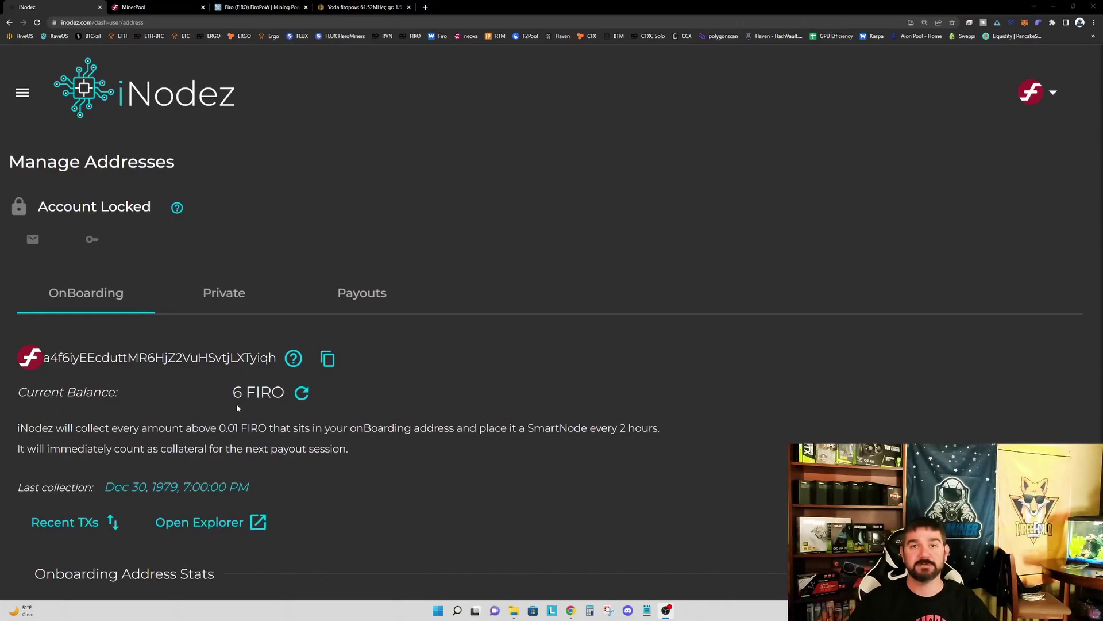
{"action": "scroll", "coordinate": [503, 416], "scroll_direction": "down", "scroll_amount": 1}
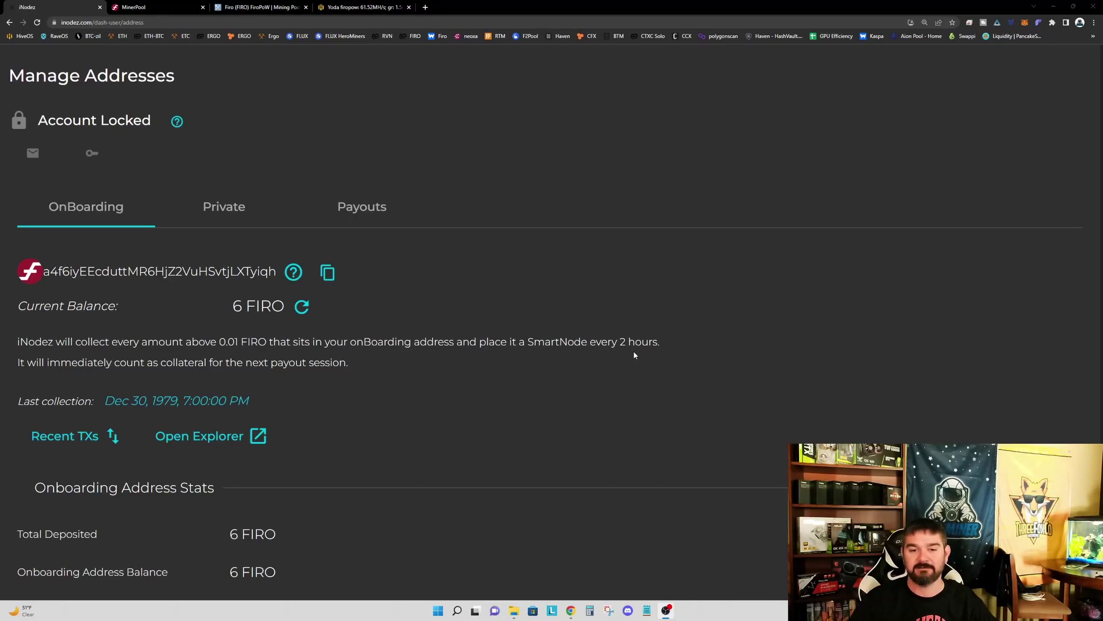
{"action": "scroll", "coordinate": [591, 384], "scroll_direction": "down", "scroll_amount": 2}
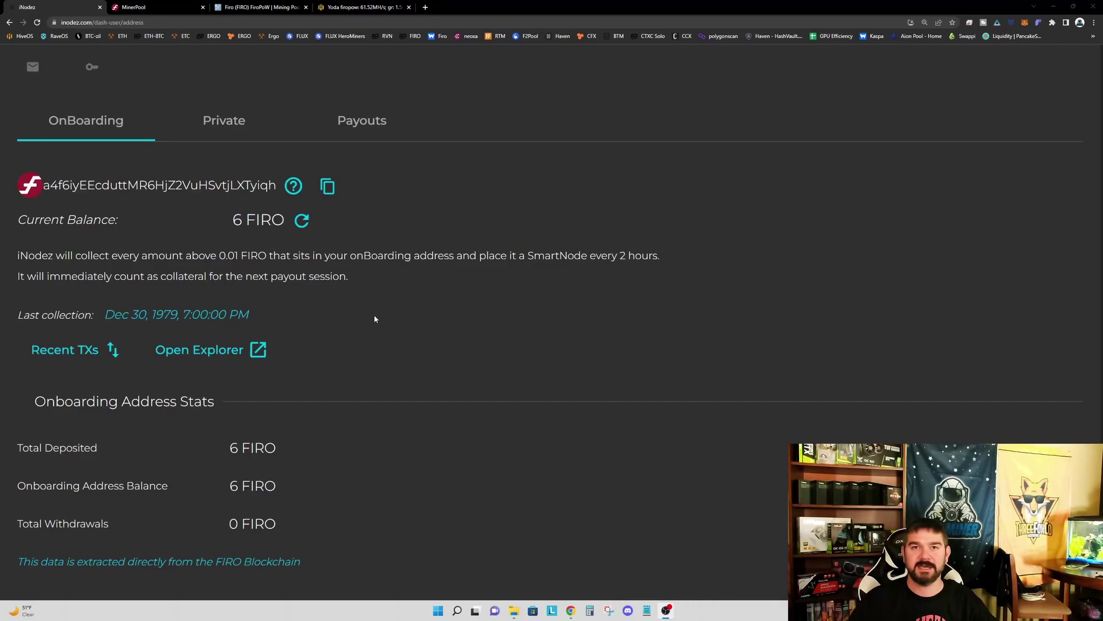
{"action": "scroll", "coordinate": [374, 319], "scroll_direction": "down", "scroll_amount": 2}
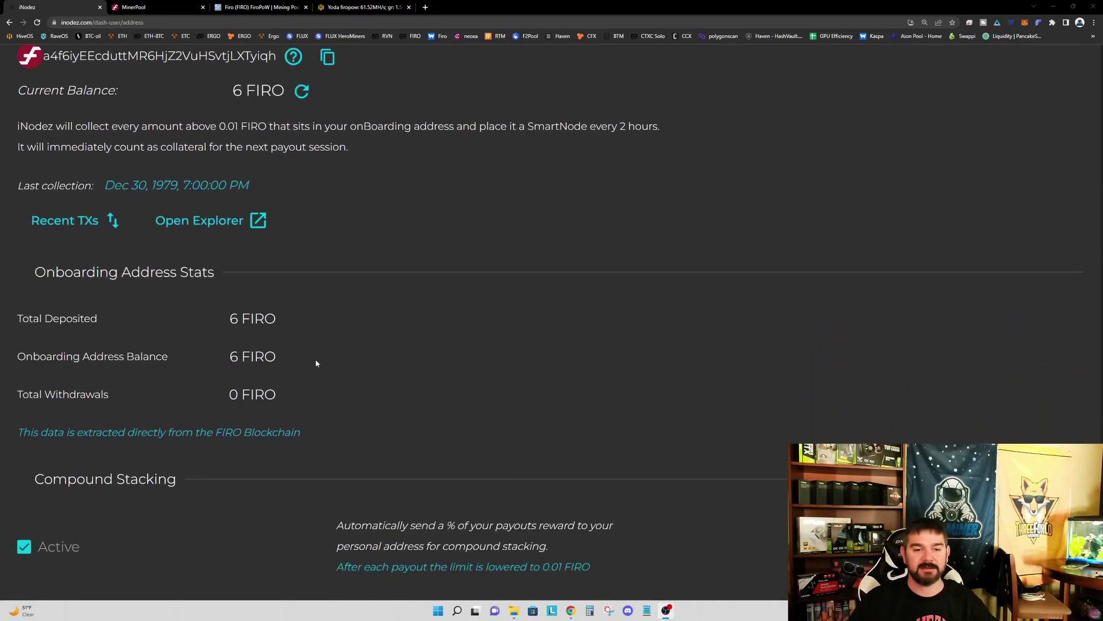
- Check Compound Stacking and Minimum Collection Limit, then confirm the onBoarding balance reads 0 FIRO
{"action": "scroll", "coordinate": [577, 331], "scroll_direction": "down", "scroll_amount": 5}
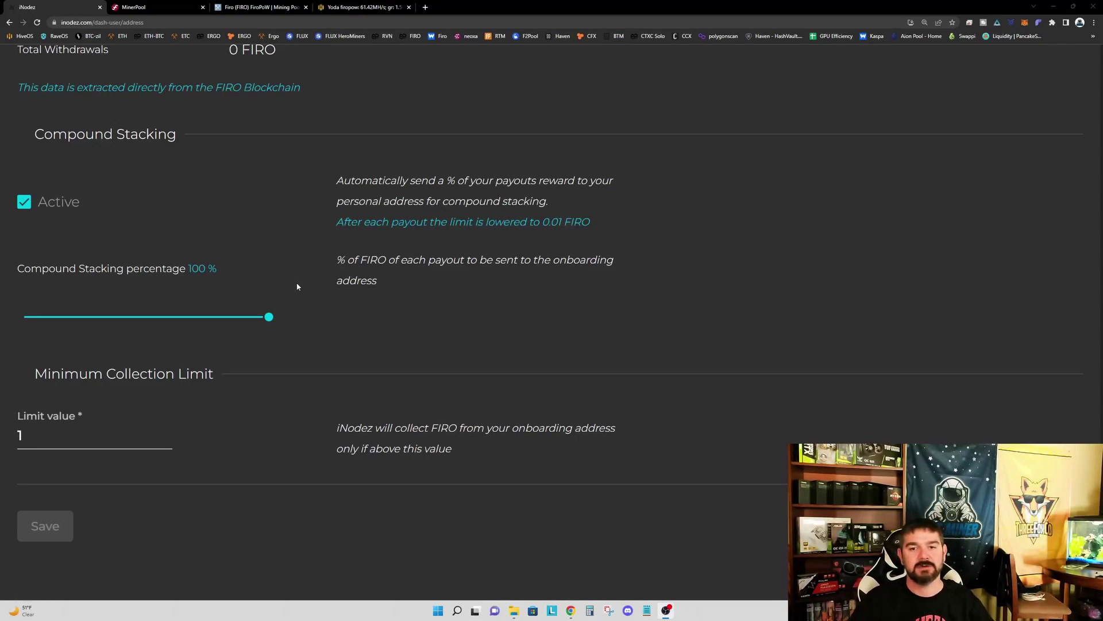
{"action": "scroll", "coordinate": [298, 281], "scroll_direction": "down", "scroll_amount": 1}
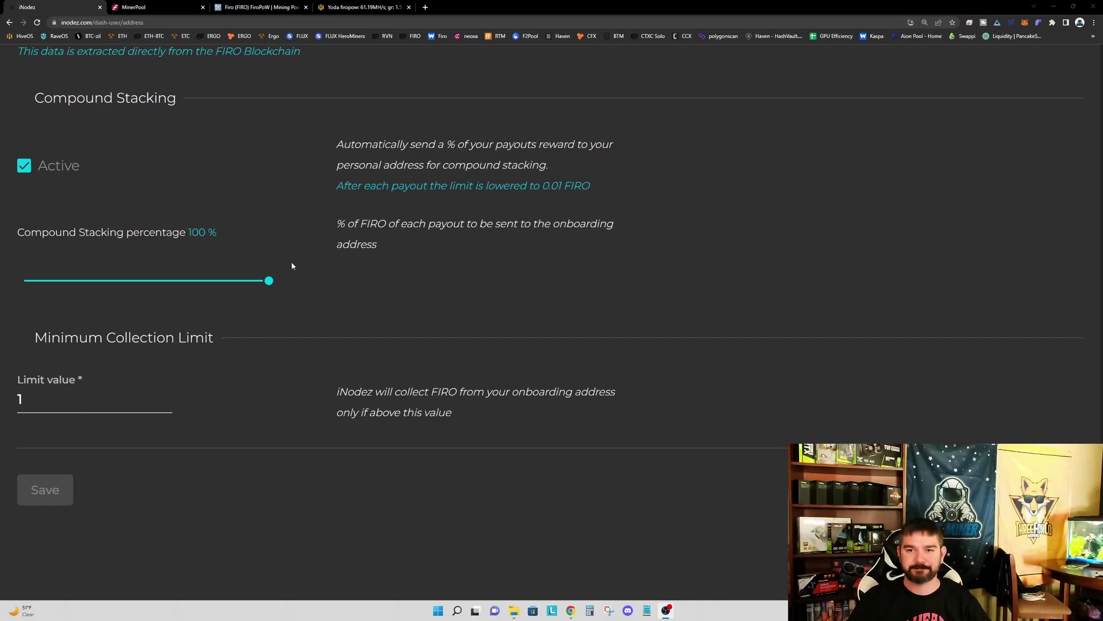
{"action": "scroll", "coordinate": [295, 280], "scroll_direction": "up", "scroll_amount": 6}
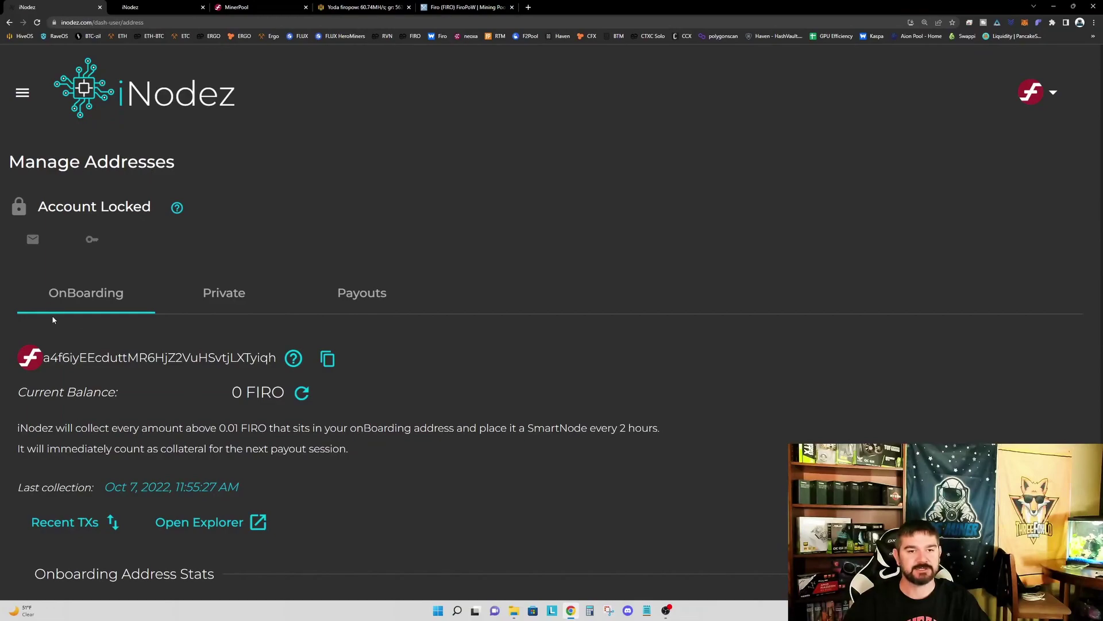
{"action": "scroll", "coordinate": [217, 349], "scroll_direction": "down", "scroll_amount": 3}
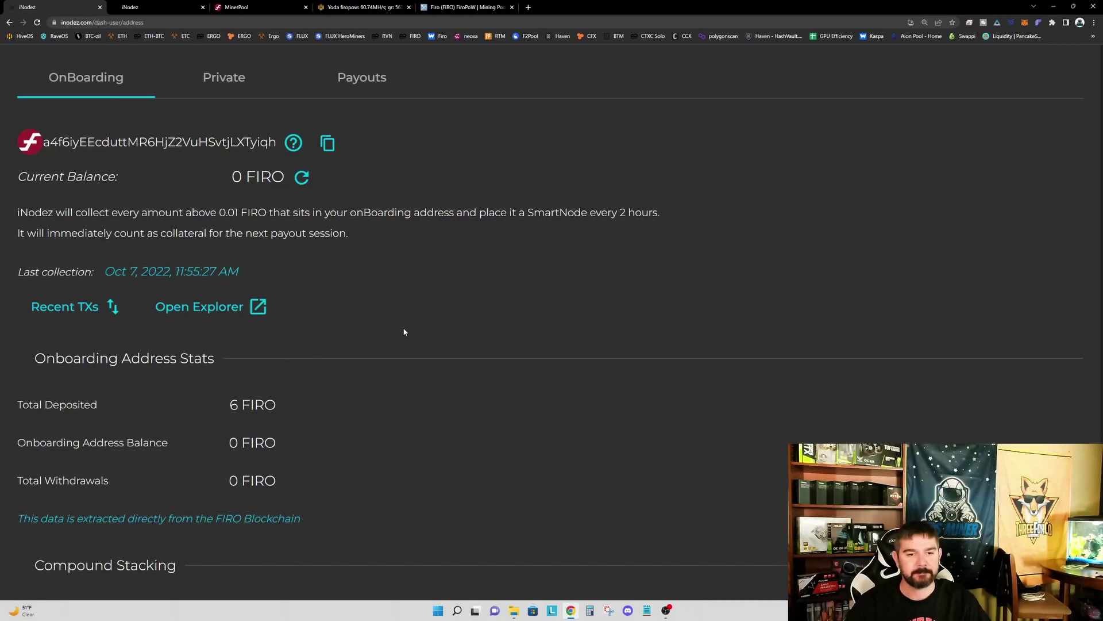
{"action": "scroll", "coordinate": [404, 333], "scroll_direction": "down", "scroll_amount": 2}
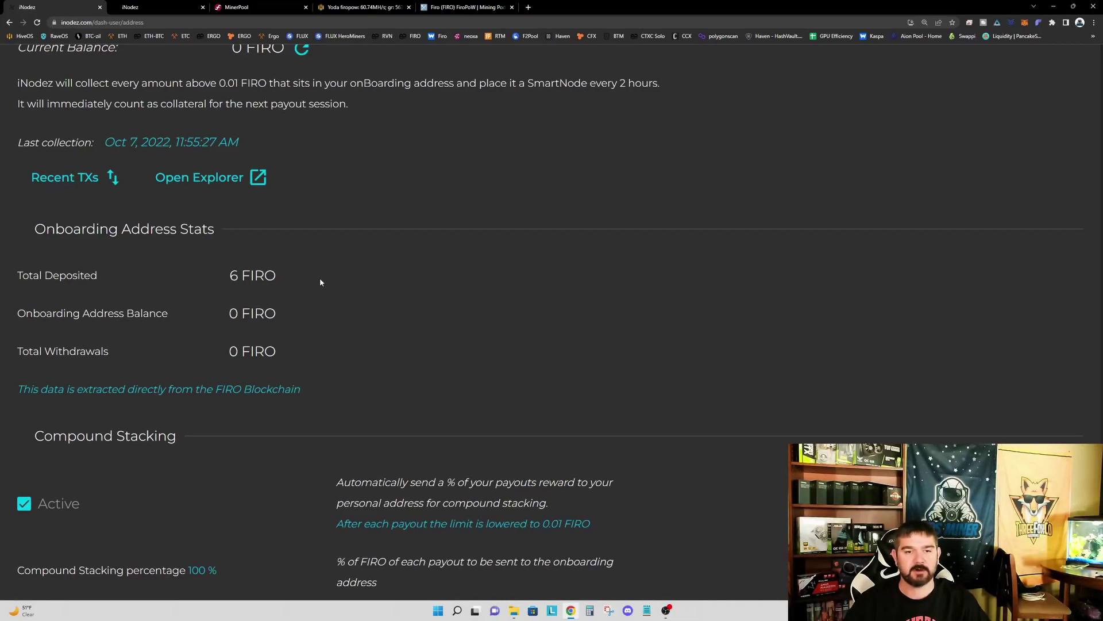
{"action": "scroll", "coordinate": [328, 287], "scroll_direction": "up", "scroll_amount": 6}
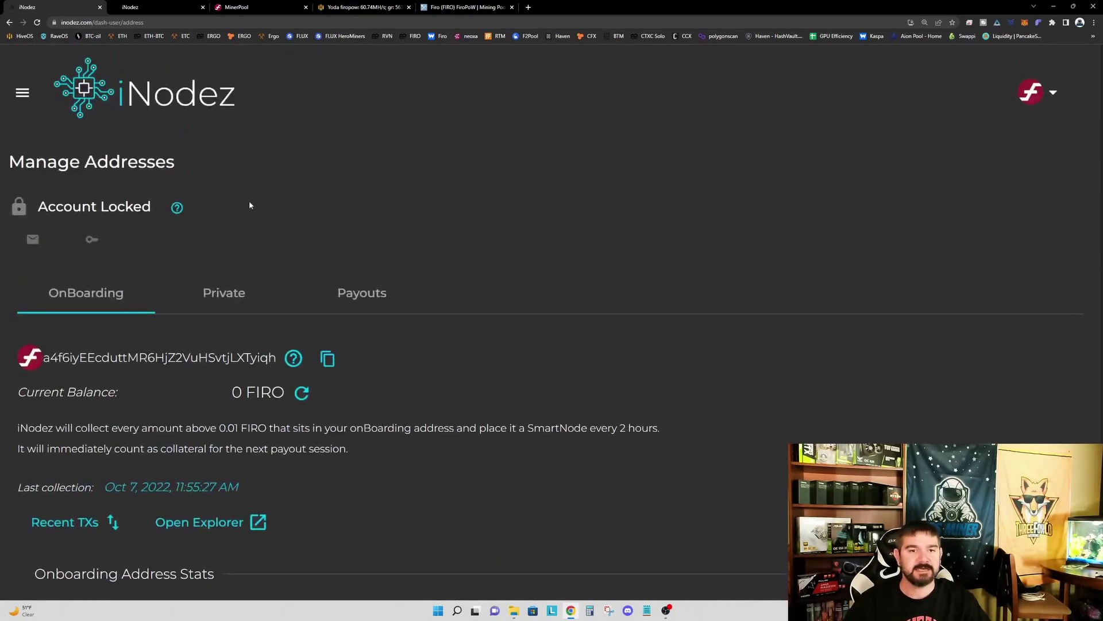
- Open My Stats from the Dashboard, showing 15.84 $ collateral, then switch to the FAQ tab
{"action": "left_click", "coordinate": [25, 91]}
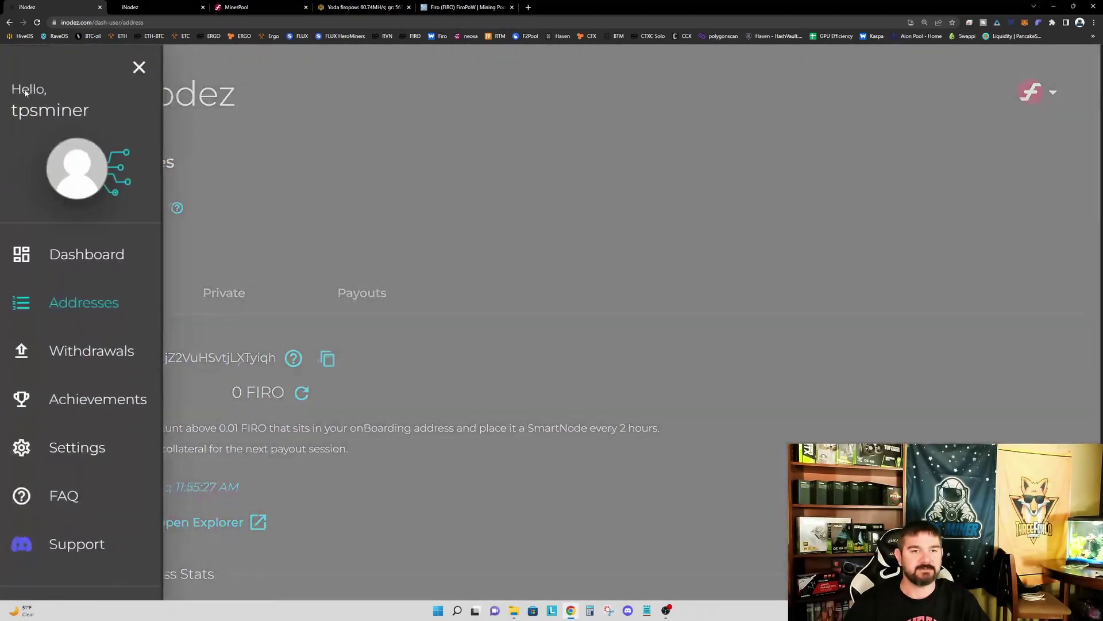
{"action": "left_click", "coordinate": [79, 255]}
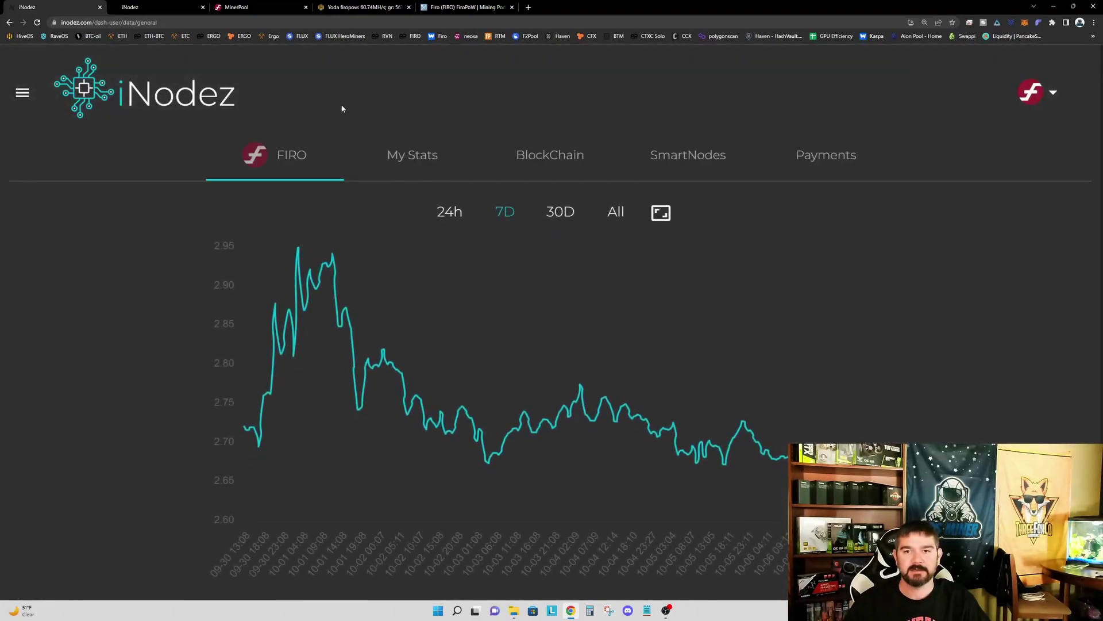
{"action": "left_click", "coordinate": [413, 162]}
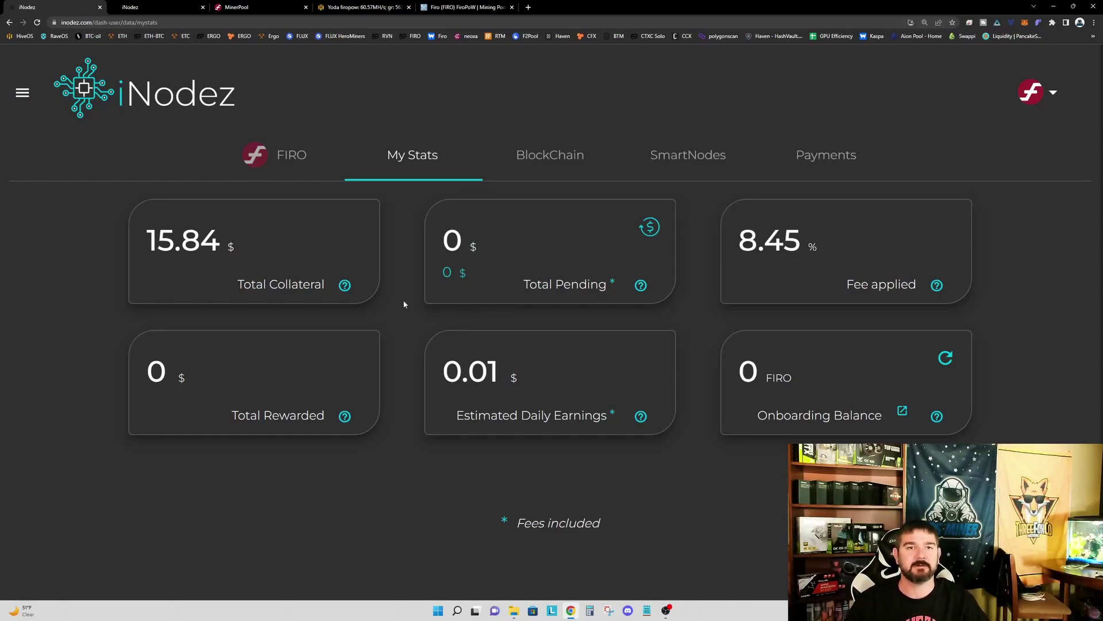
{"action": "left_click", "coordinate": [146, 13]}
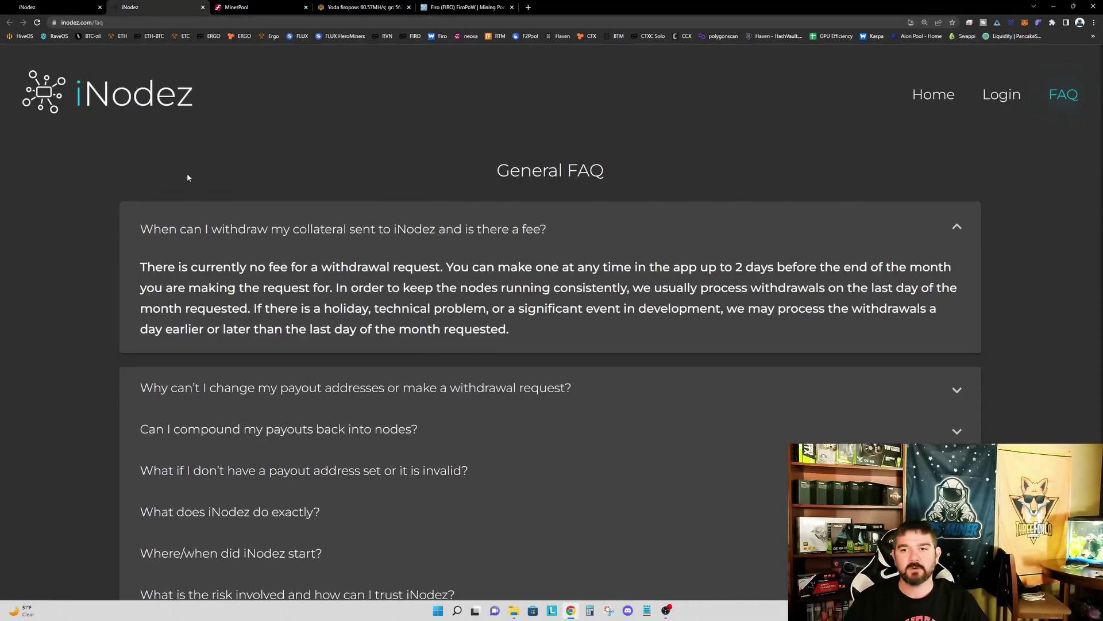
- Read the FAQ on collateral withdrawal fees, then go back to the My Stats tab
{"action": "scroll", "coordinate": [63, 201], "scroll_direction": "down", "scroll_amount": 2}
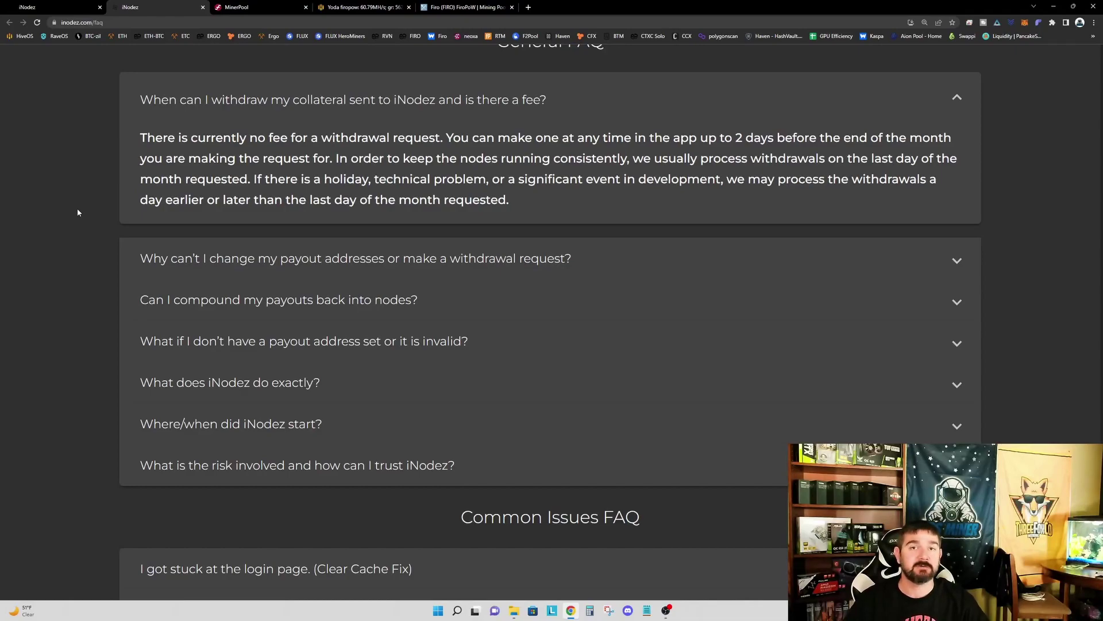
{"action": "scroll", "coordinate": [77, 212], "scroll_direction": "up", "scroll_amount": 1}
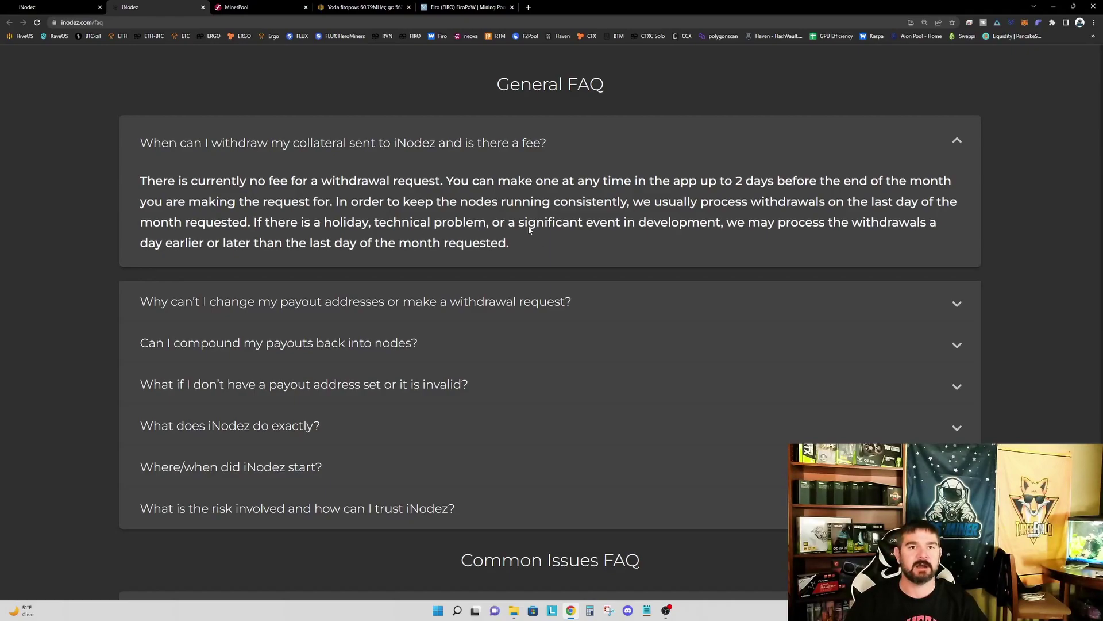
{"action": "left_click", "coordinate": [51, 7]}
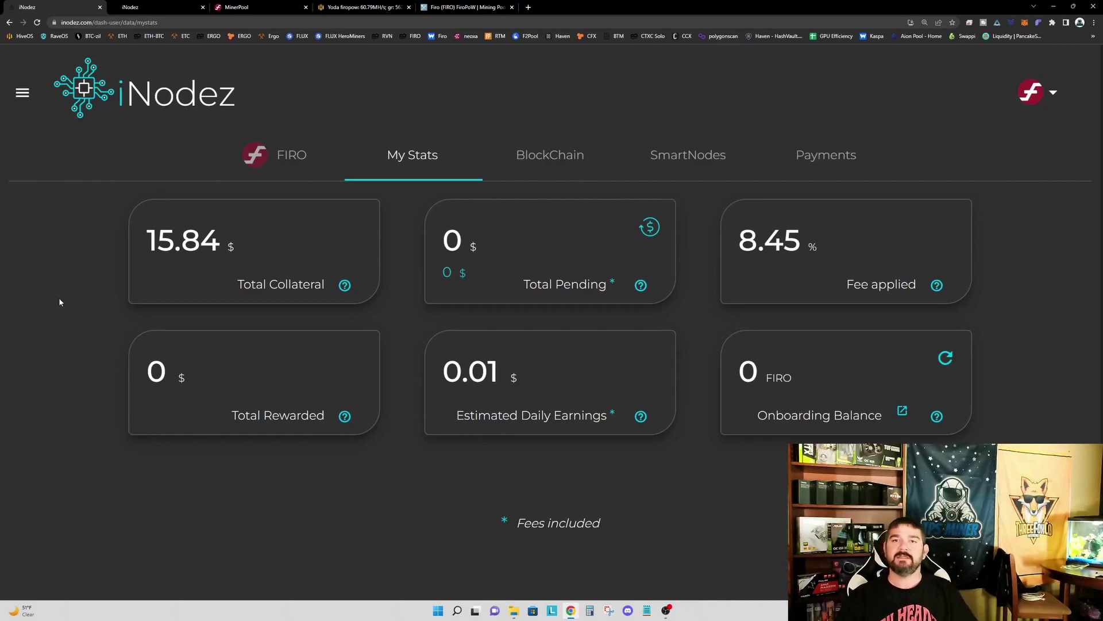